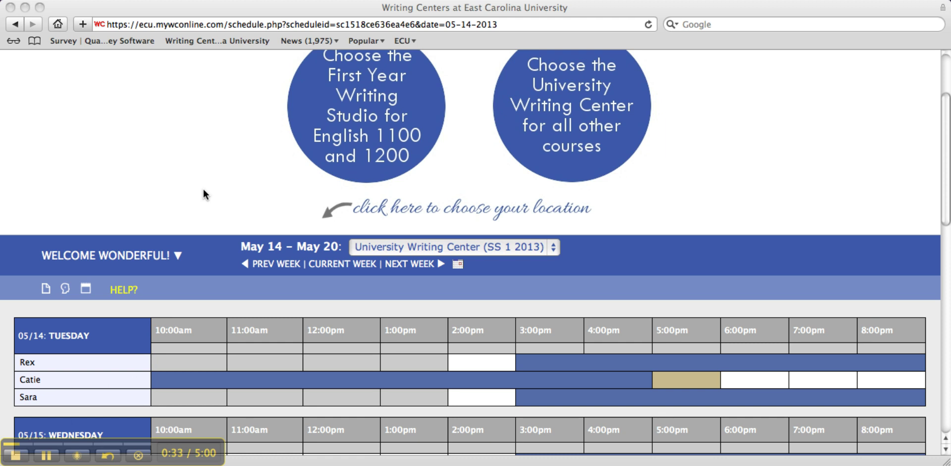
Switch the schedule to OWL (Distance Education -SS 1) and scroll down to its Tuesday–Wednesday tutor grid
click(553, 245)
click(552, 246)
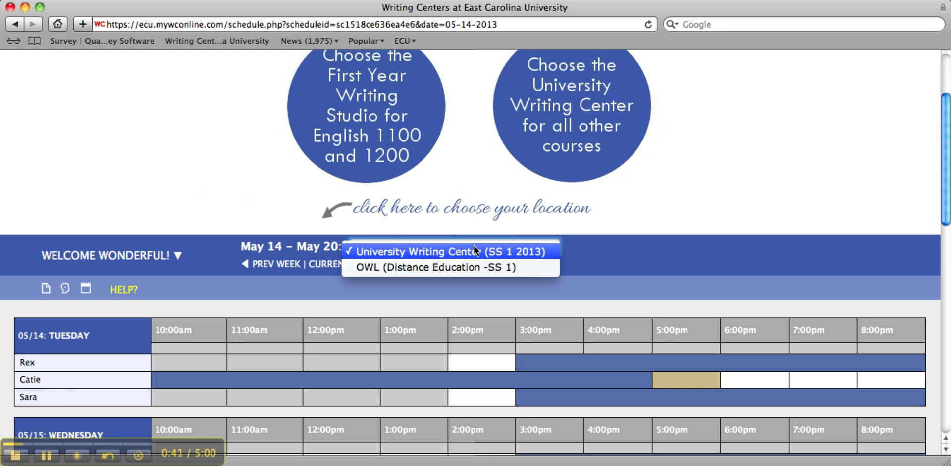
click(394, 266)
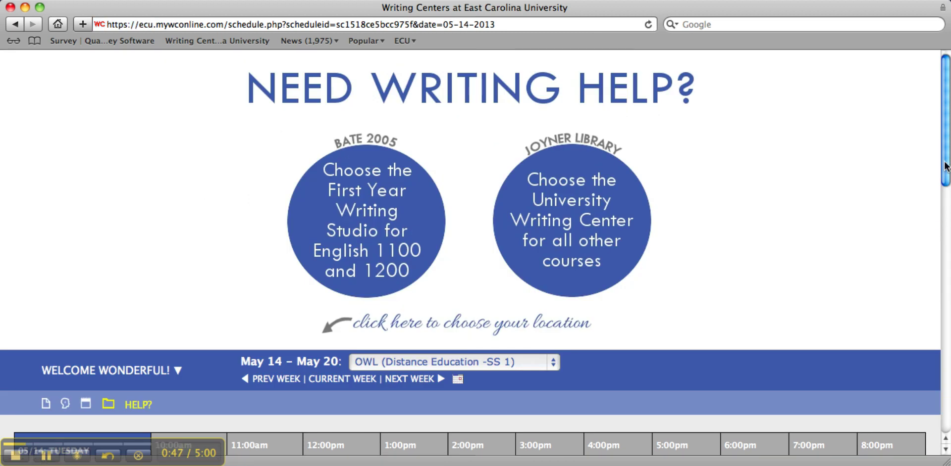
scroll(545, 254, down, 5)
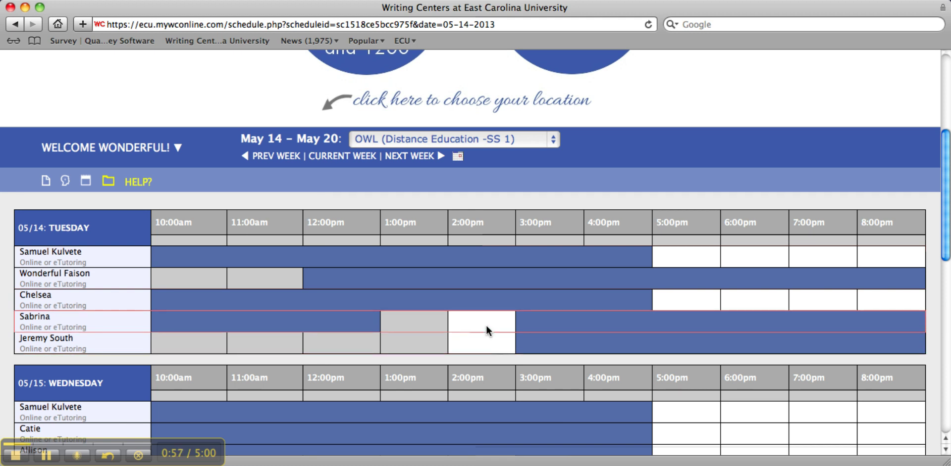
Book the Tuesday May 14, 2:00pm–3:00pm slot for the existing client with Meet Online set to 'Yes - Schedule eTutoring Appointment'
click(486, 325)
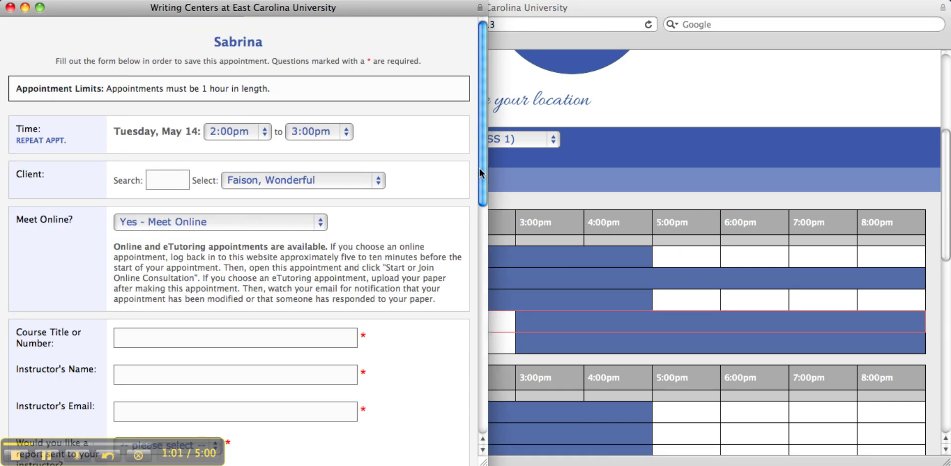
drag(482, 171, 480, 204)
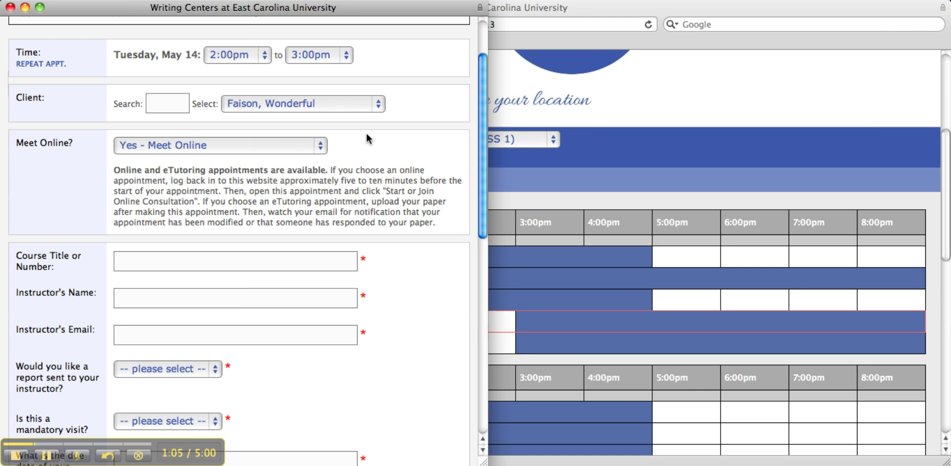
click(376, 105)
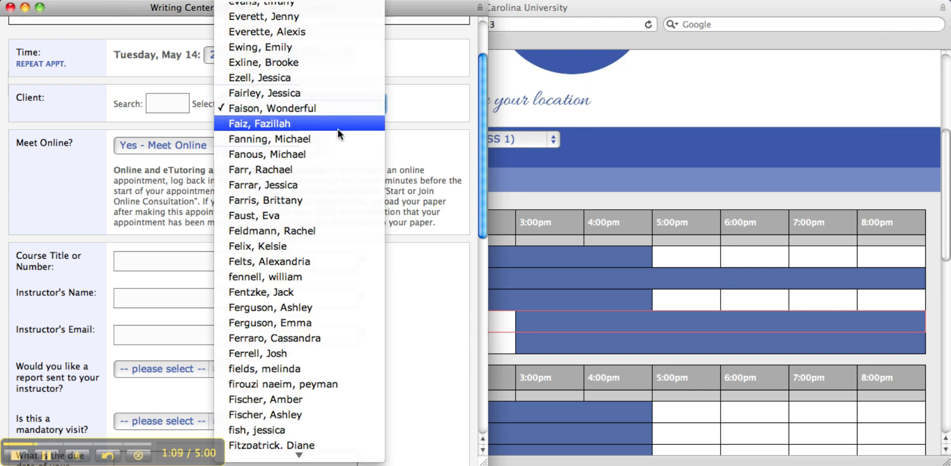
click(339, 108)
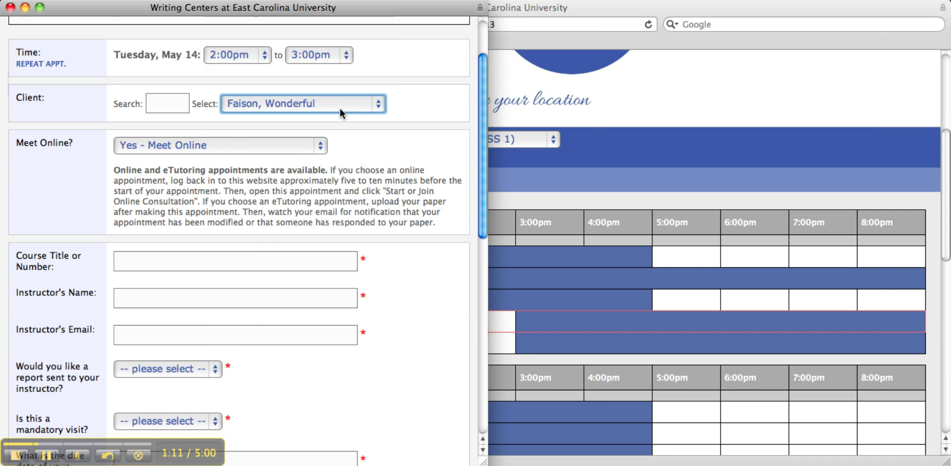
click(321, 145)
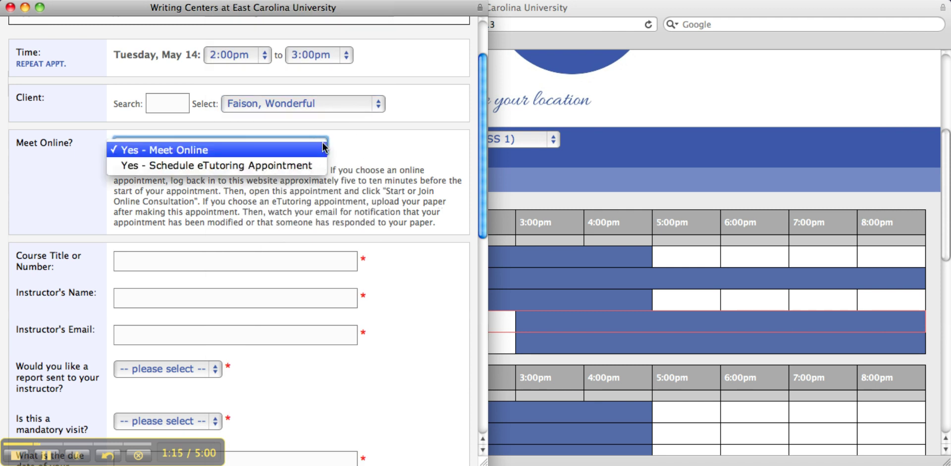
click(275, 167)
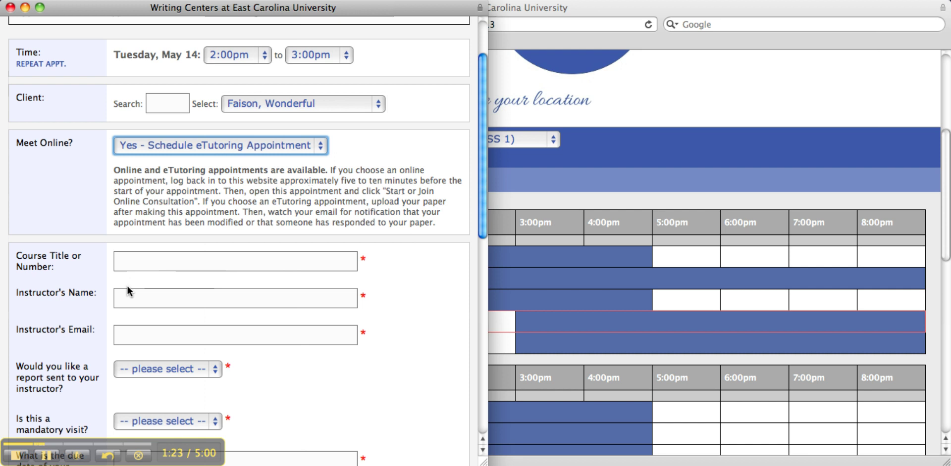
Enter American History as the course title, then the instructor's full name and e-mail address
click(148, 263)
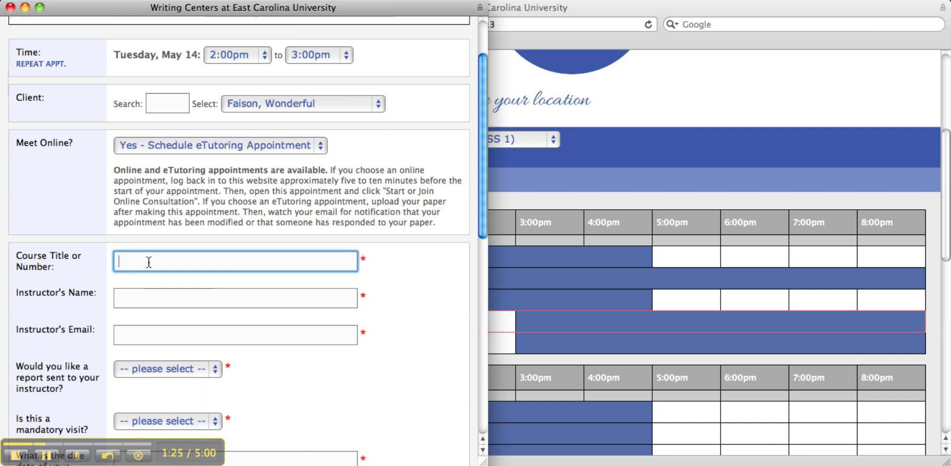
text(Amer)
text(ican )
text(Ho)
text(istory)
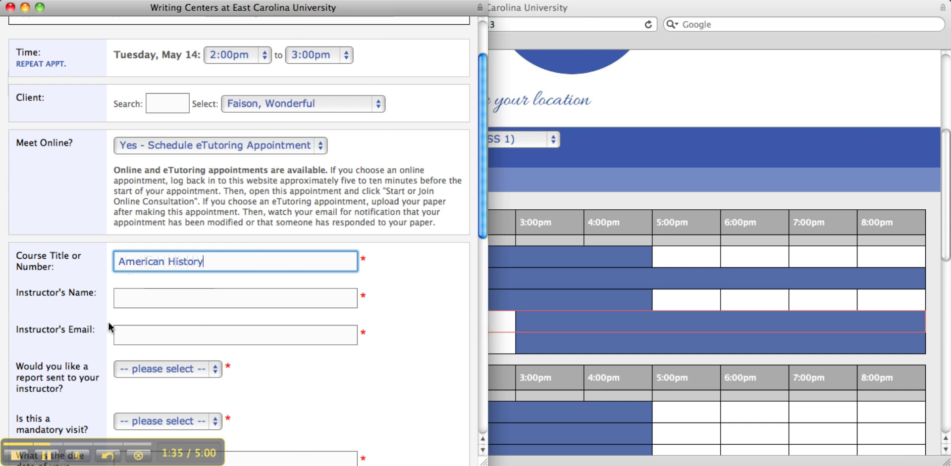
click(142, 301)
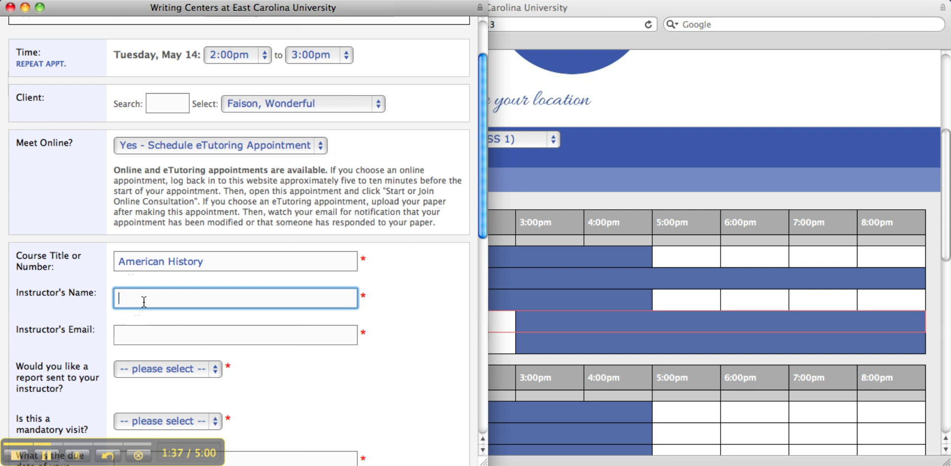
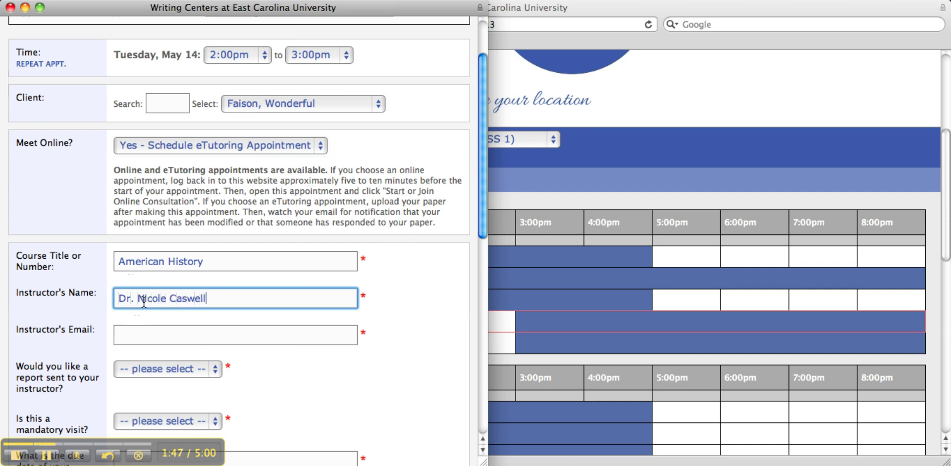
click(134, 336)
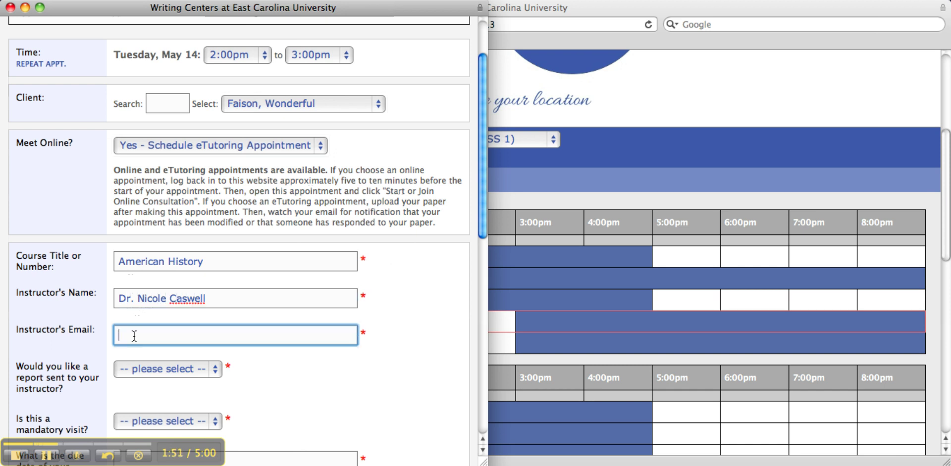
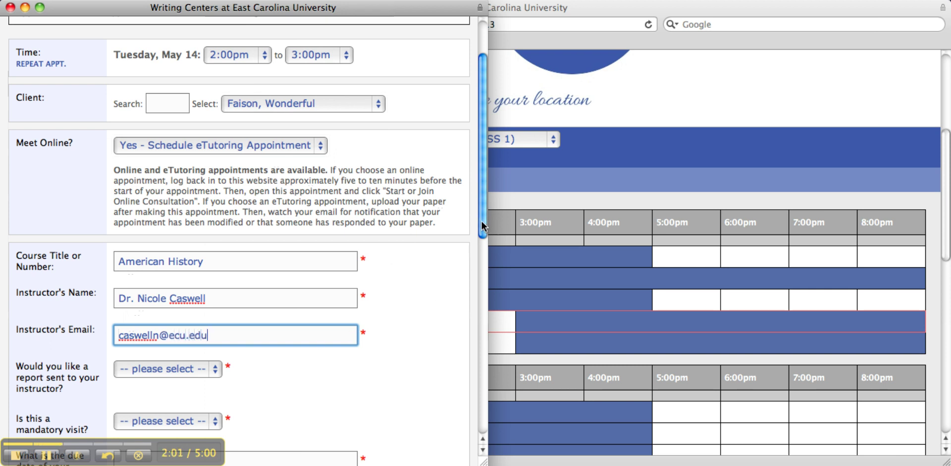
drag(482, 227, 479, 283)
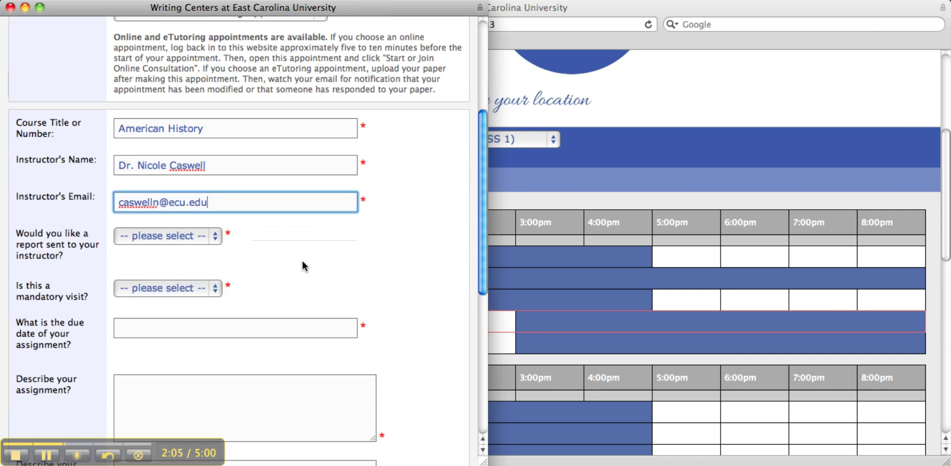
Request an instructor report, mark the visit as not mandatory, and enter due date 6-10-13
click(216, 236)
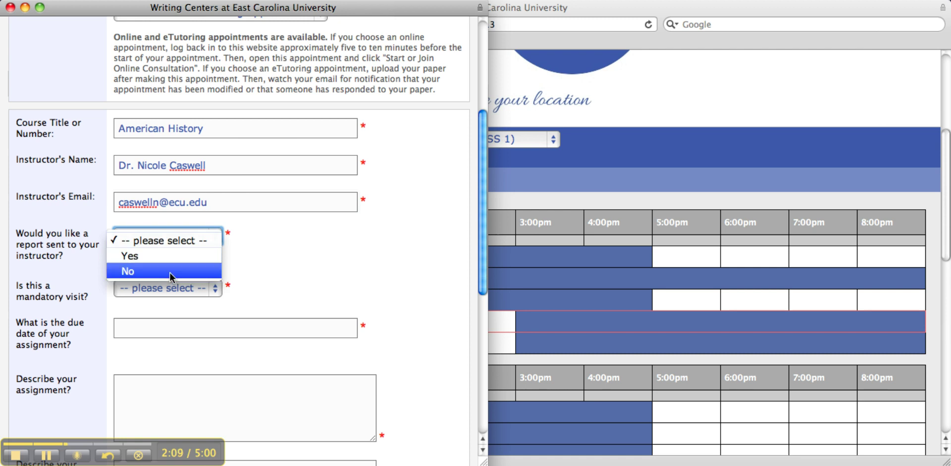
click(177, 253)
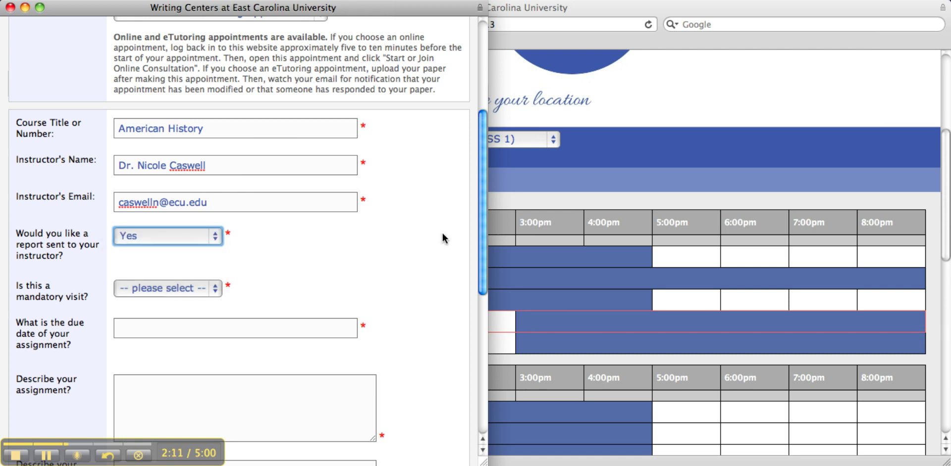
drag(480, 245, 478, 284)
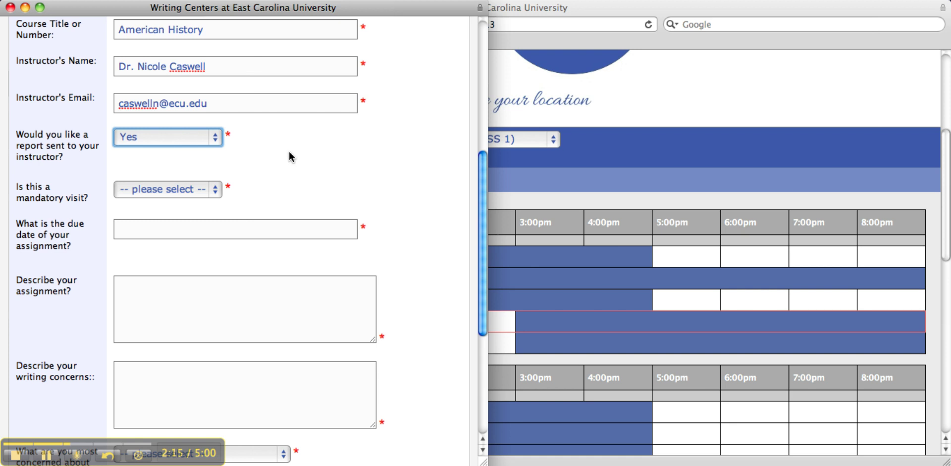
click(215, 189)
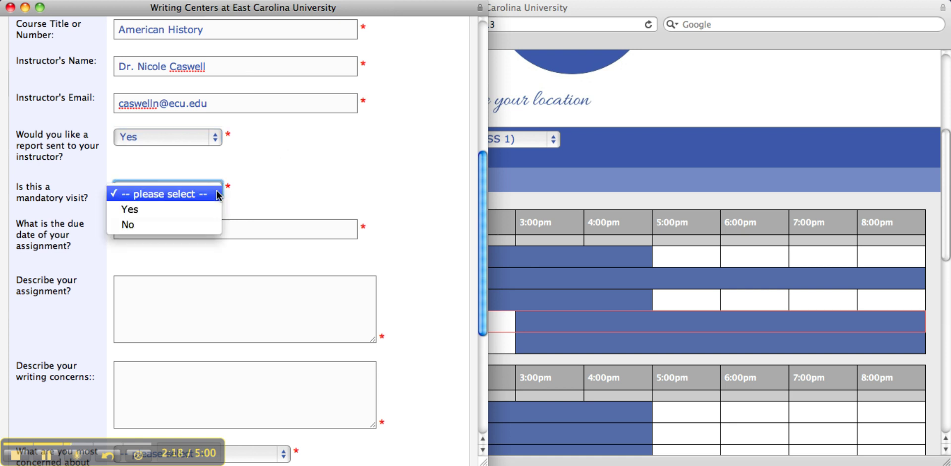
click(142, 225)
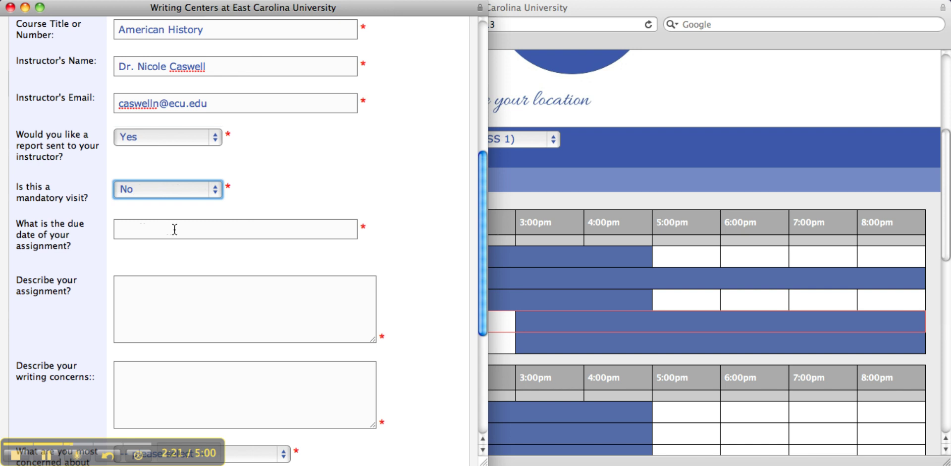
click(174, 228)
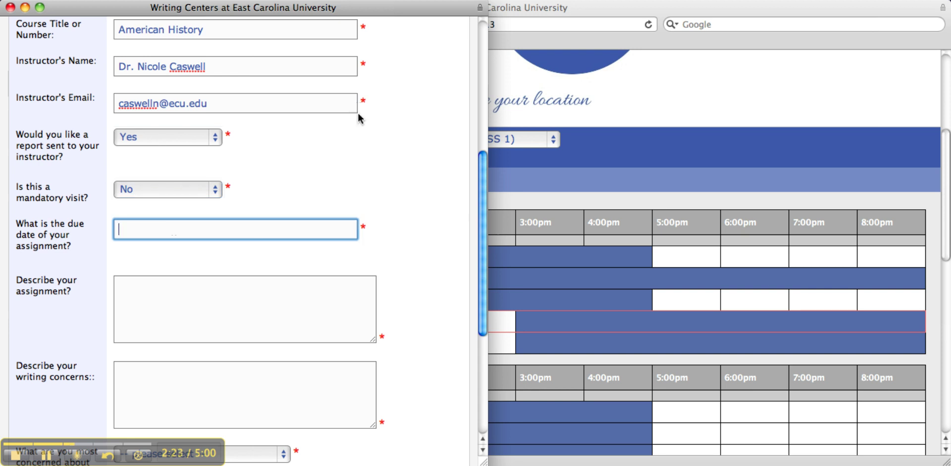
text(6-10-13)
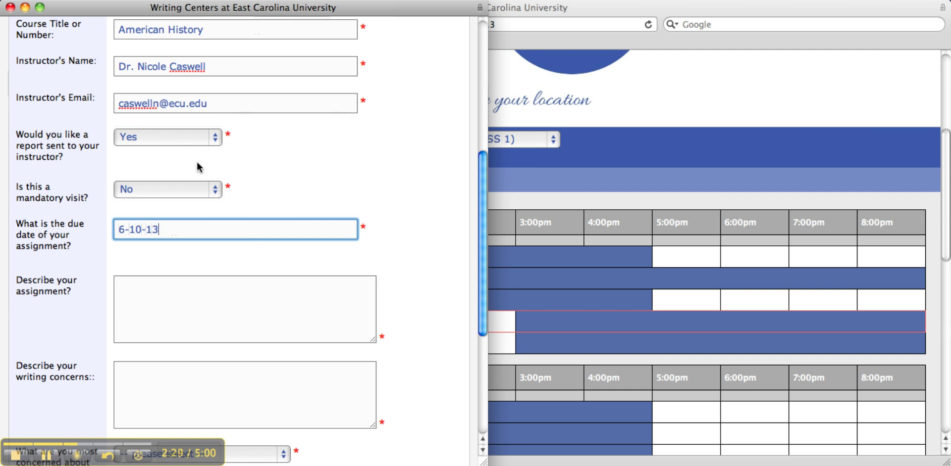
click(170, 299)
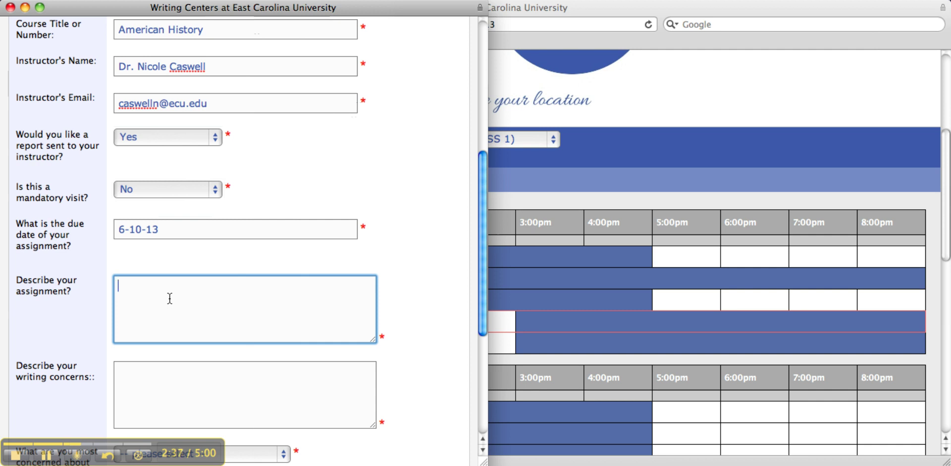
Describe the assignment as 'paper on the American Revolution'
text(paper on)
text(American)
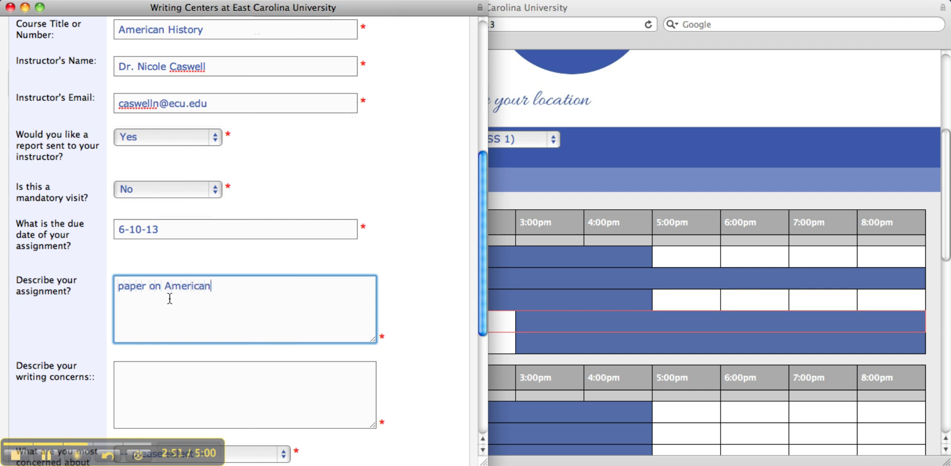
text( Revolution)
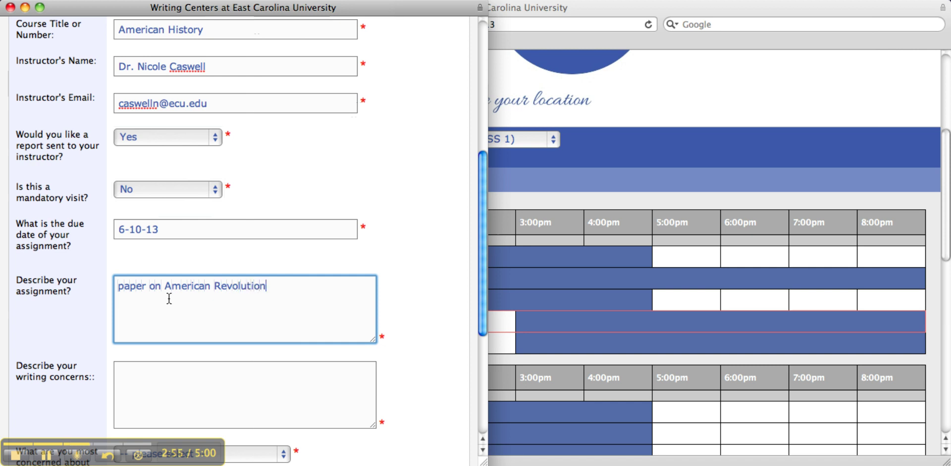
click(165, 286)
text(the)
Enter the writing concerns as 'I am concerned with organization and flow'
click(147, 382)
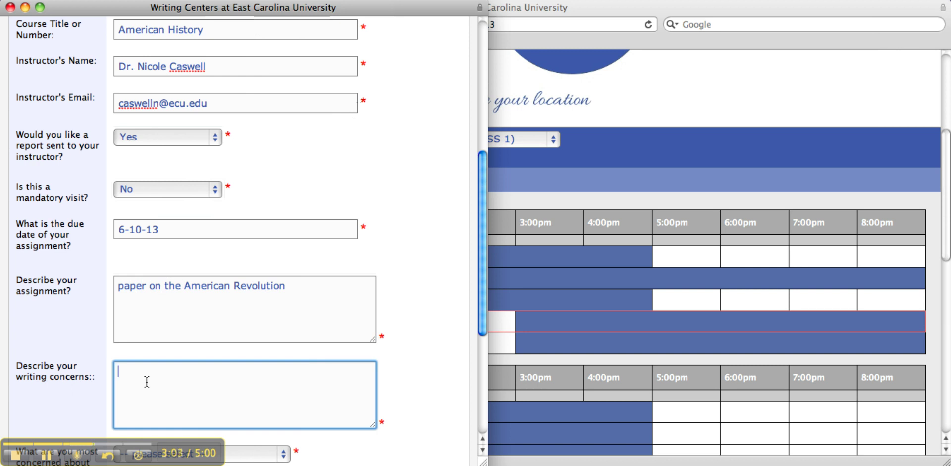
text(I am conceerned with or)
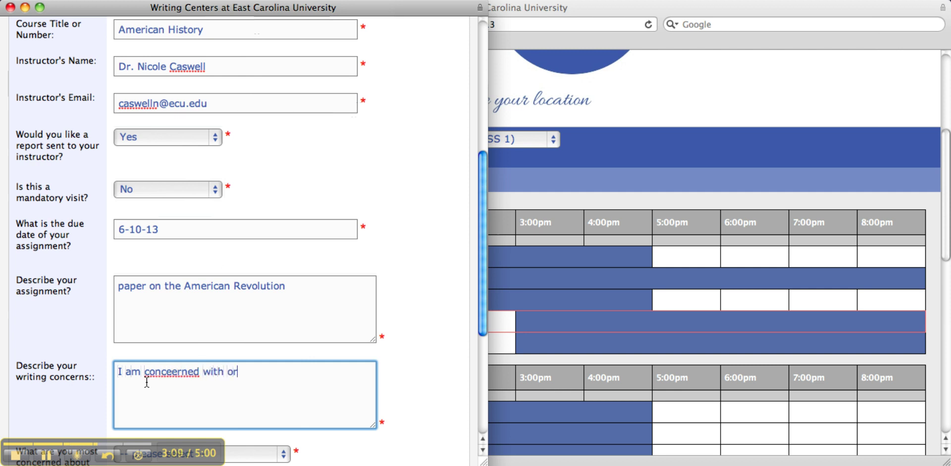
text(ganization and flow)
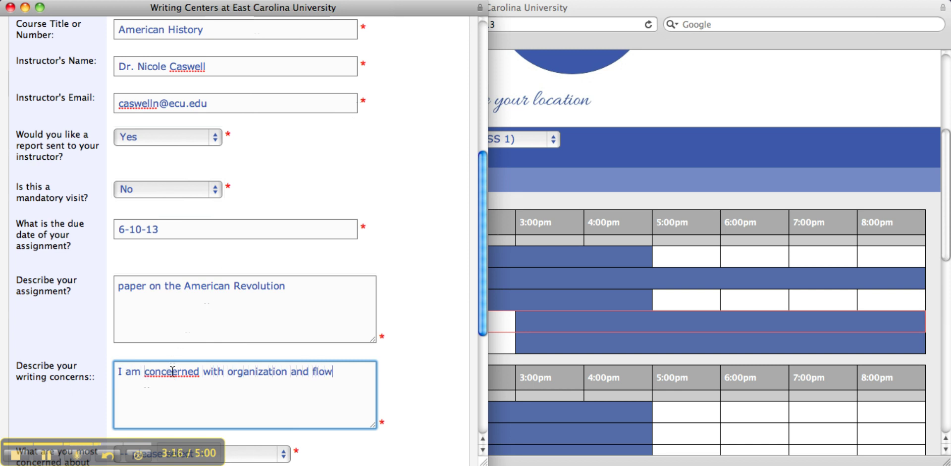
click(172, 371)
key(BackSpace)
drag(483, 317, 483, 359)
scroll(479, 391, down, 3)
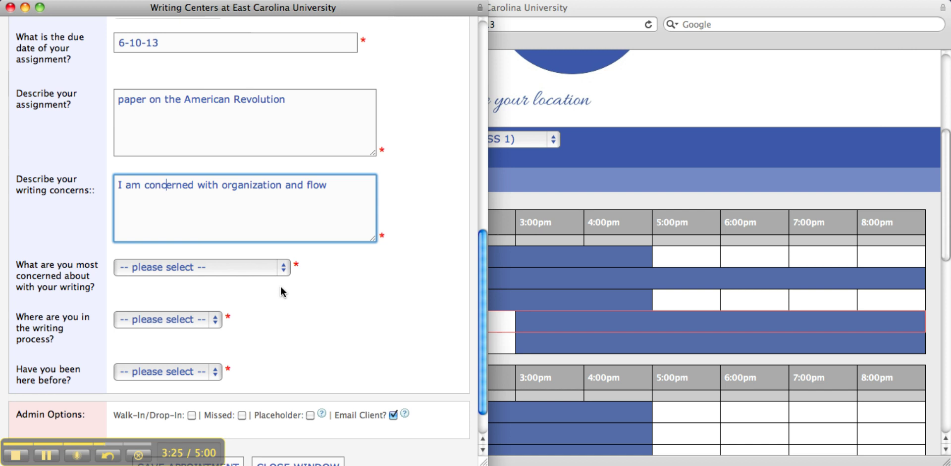
Pick Organization as main concern, pre-writing as stage, and Yes for a previous visit, then save
click(282, 269)
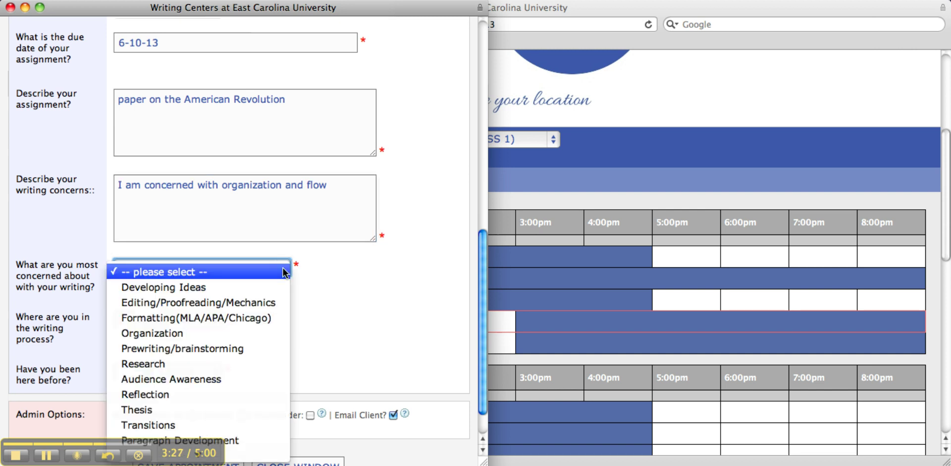
click(224, 333)
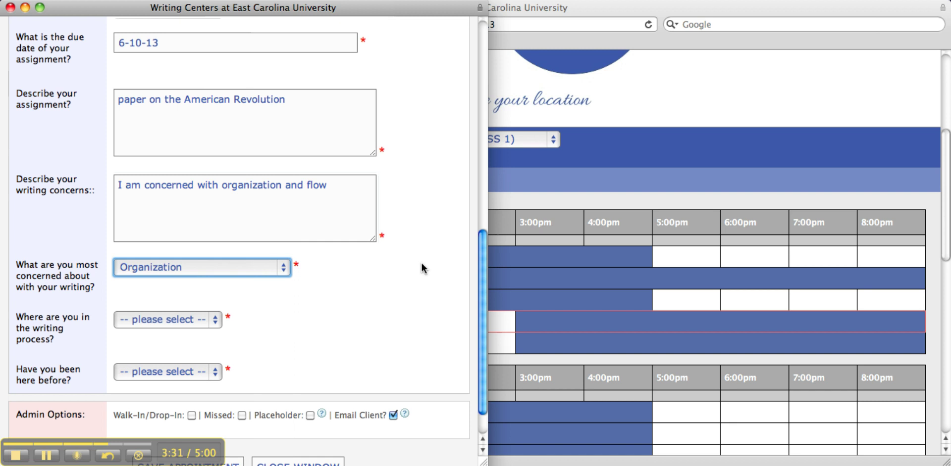
drag(483, 283, 480, 316)
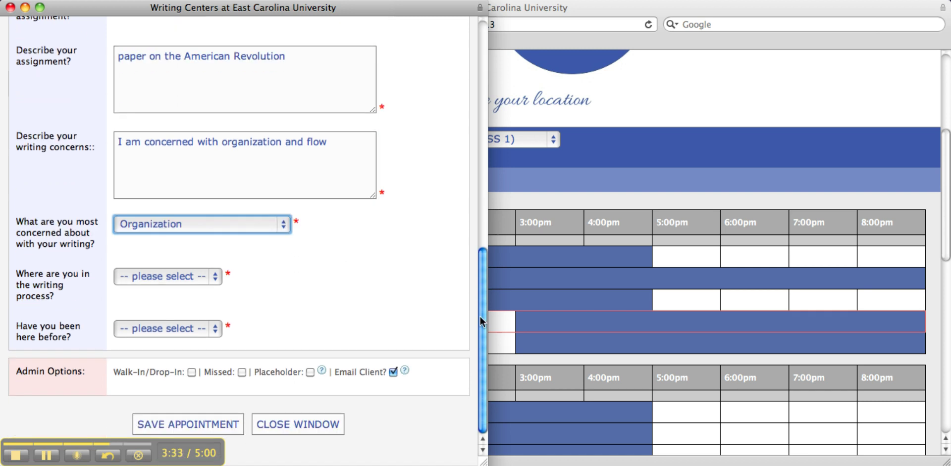
click(215, 278)
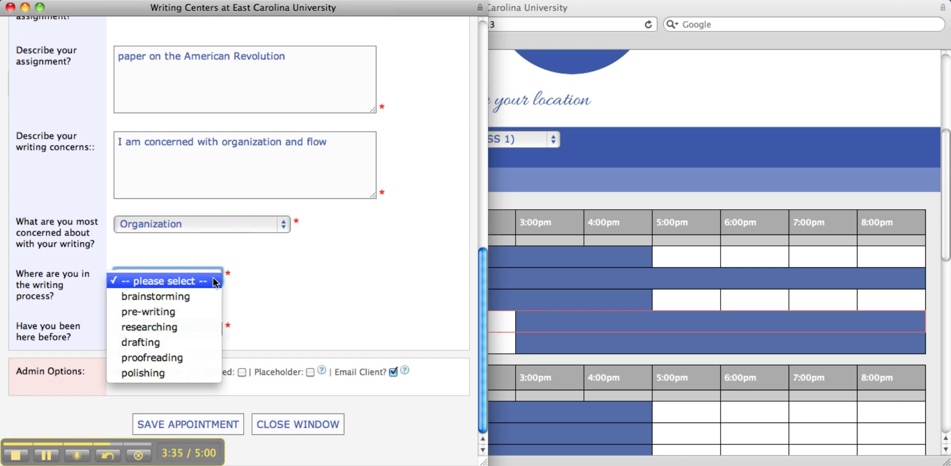
click(164, 311)
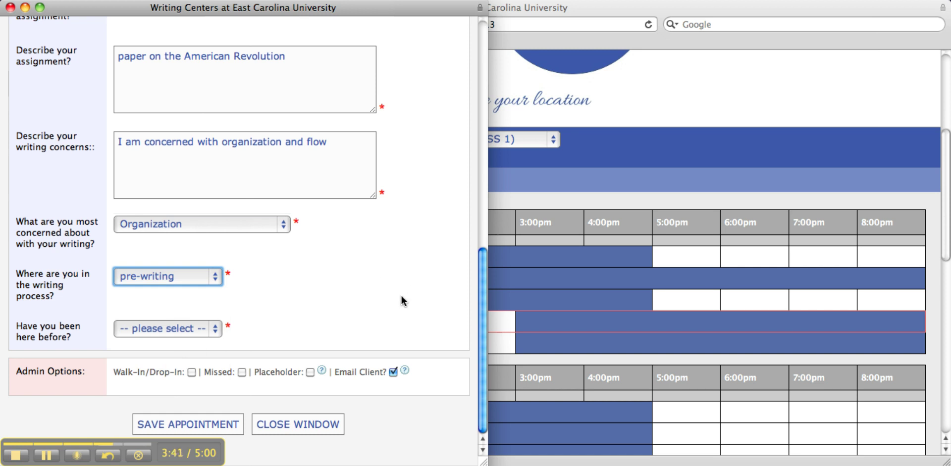
click(216, 333)
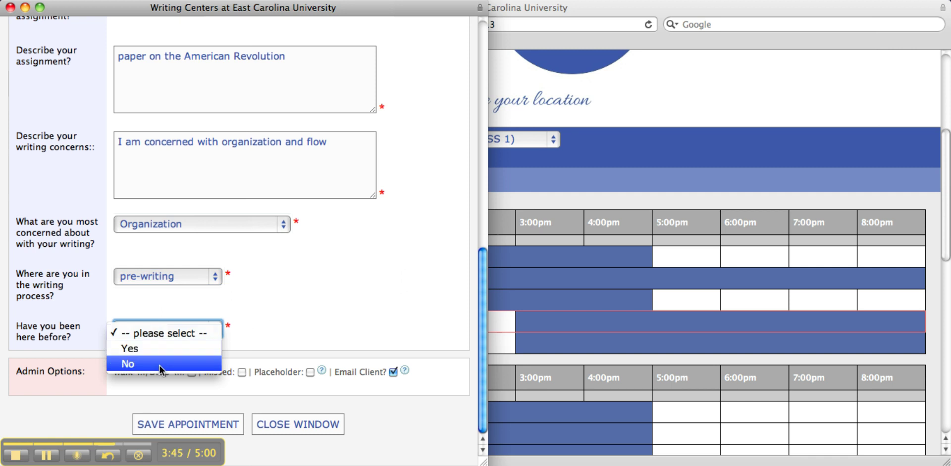
click(161, 349)
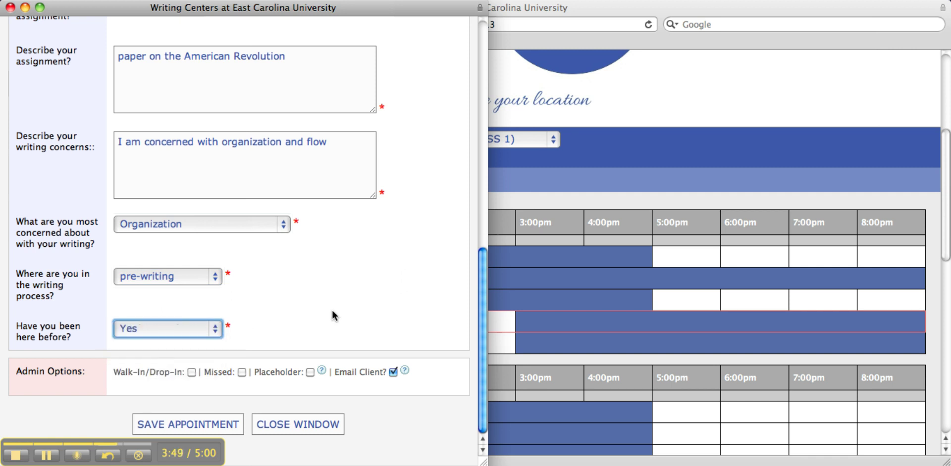
click(213, 427)
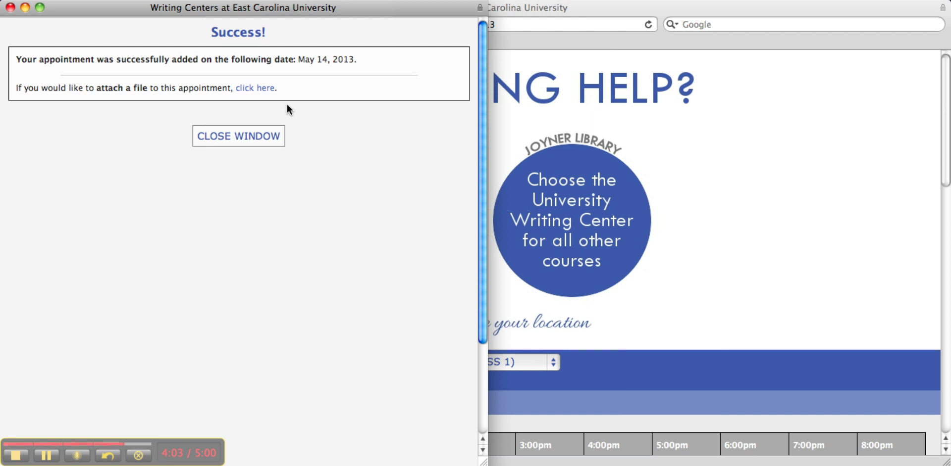
Follow the Success page's 'click here' link to attach a file to the new appointment
click(256, 89)
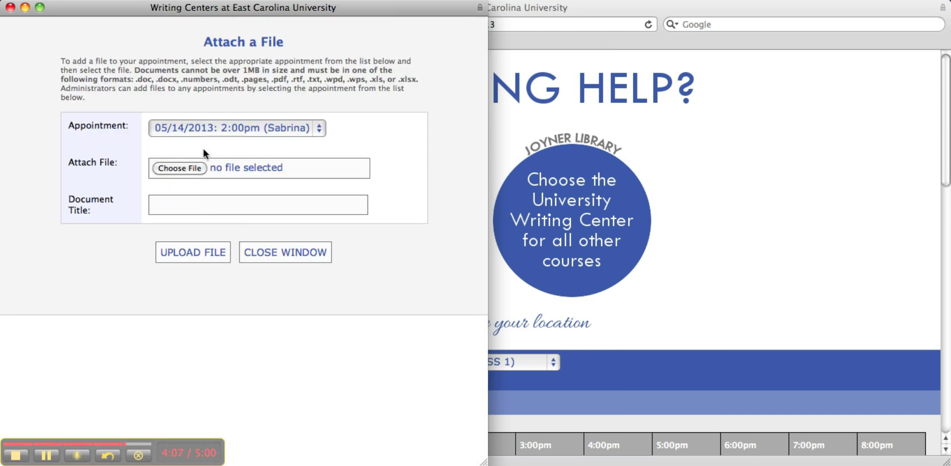
Choose the file 'Test paper paper' as the attachment
click(186, 169)
drag(424, 150, 423, 204)
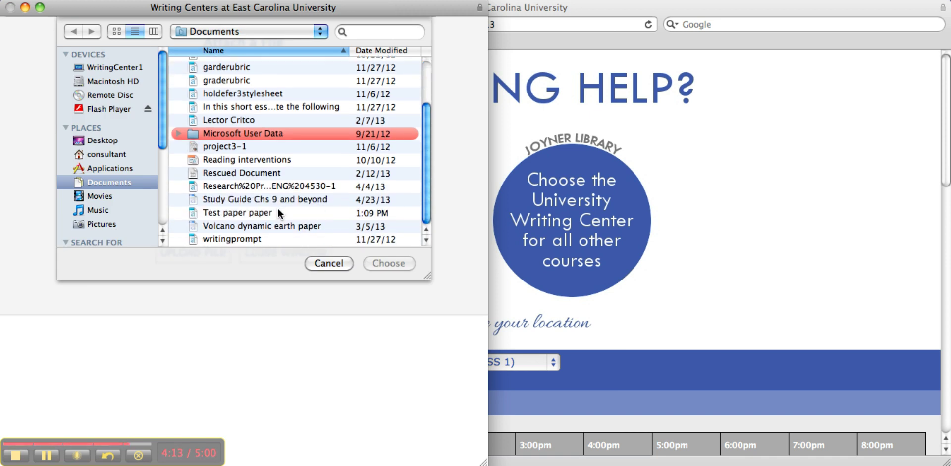
click(266, 213)
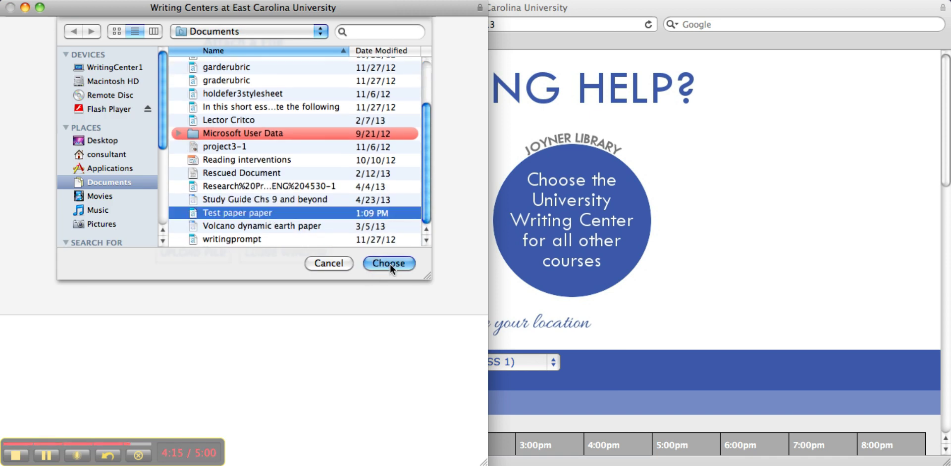
click(391, 262)
Title the document 'Test PAPER' and upload it to the appointment
click(187, 204)
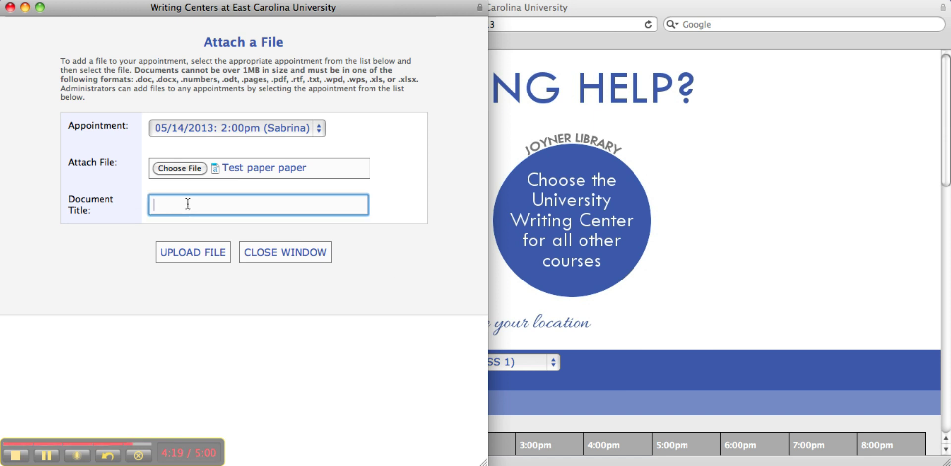
text(Test PAPER)
click(191, 253)
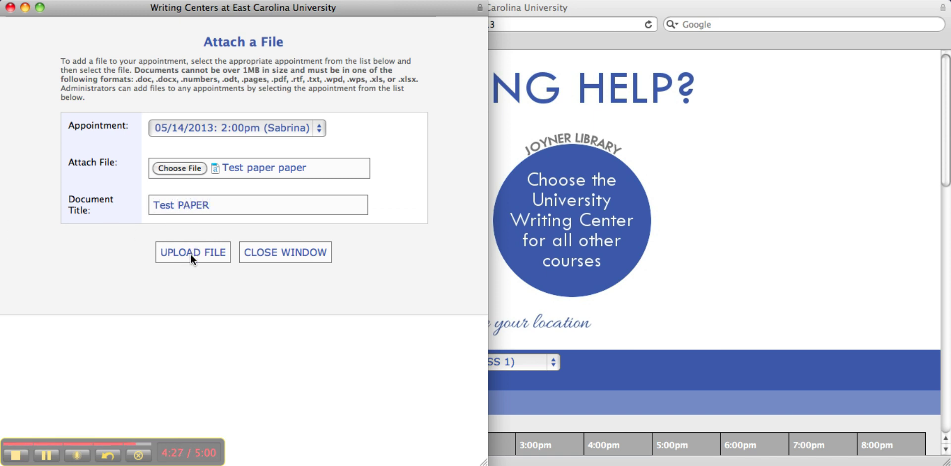